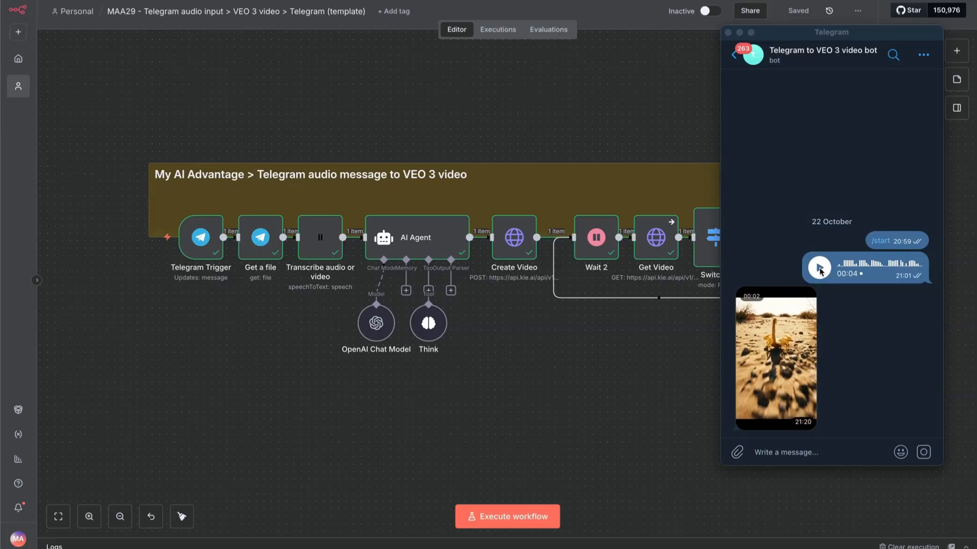
# Play the sent voice message in the Telegram bot chat and minimize the chat window
pyautogui.click(819, 268)
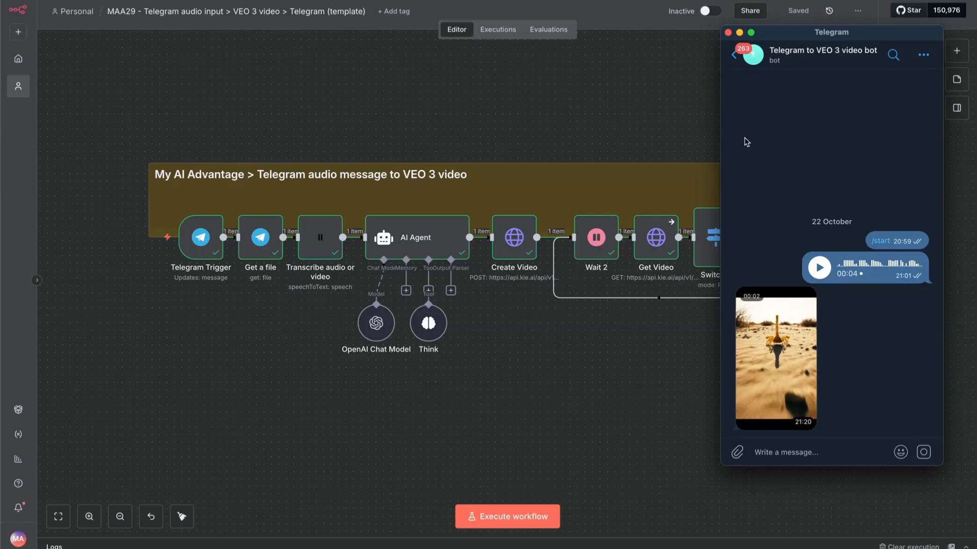
pyautogui.click(739, 32)
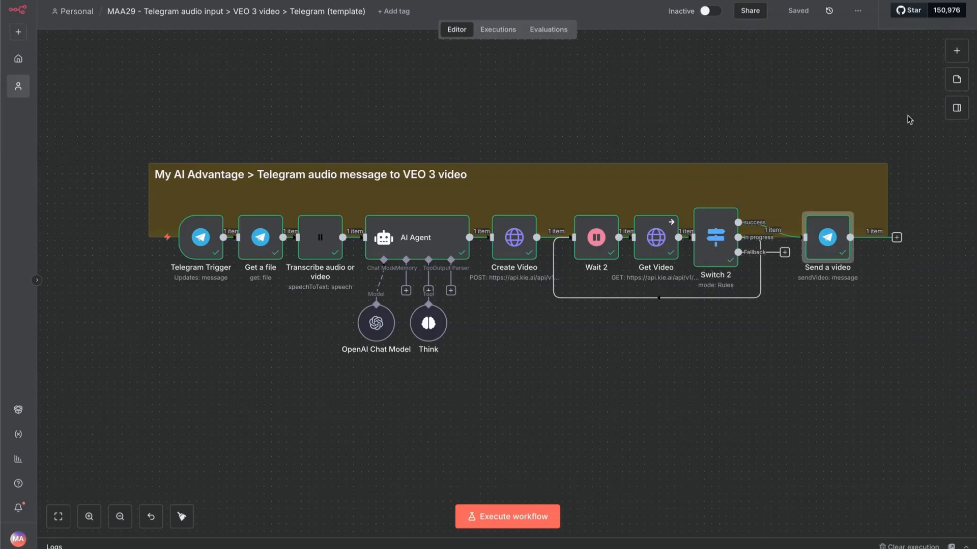
# Search the node library for Telegram and look through its available actions and triggers without adding a node
pyautogui.click(957, 53)
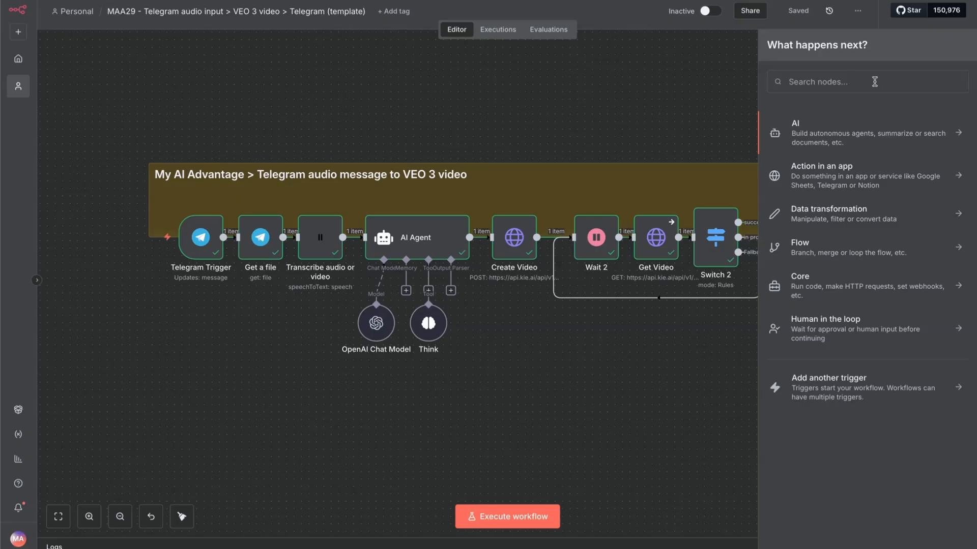
pyautogui.write('Teleg')
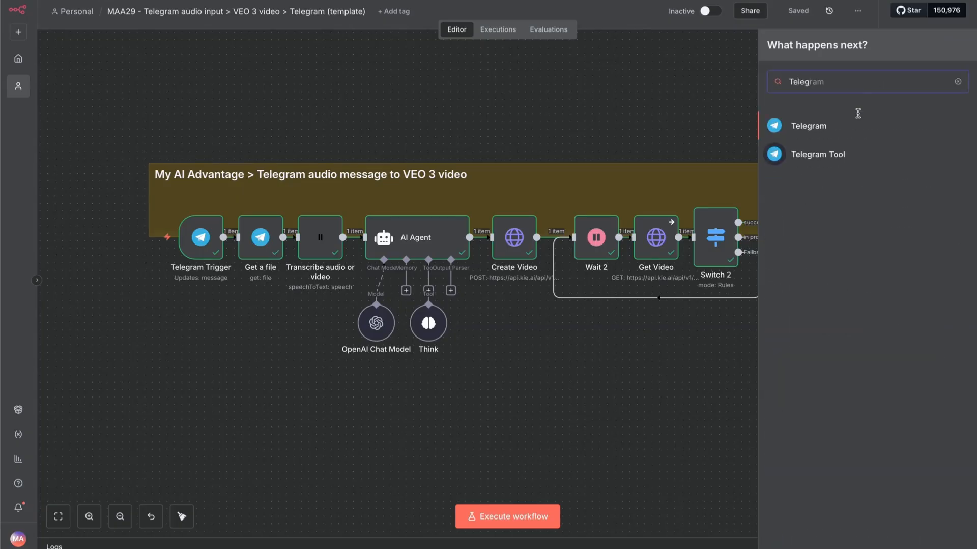
pyautogui.click(818, 127)
pyautogui.scroll(-4, 821, 305)
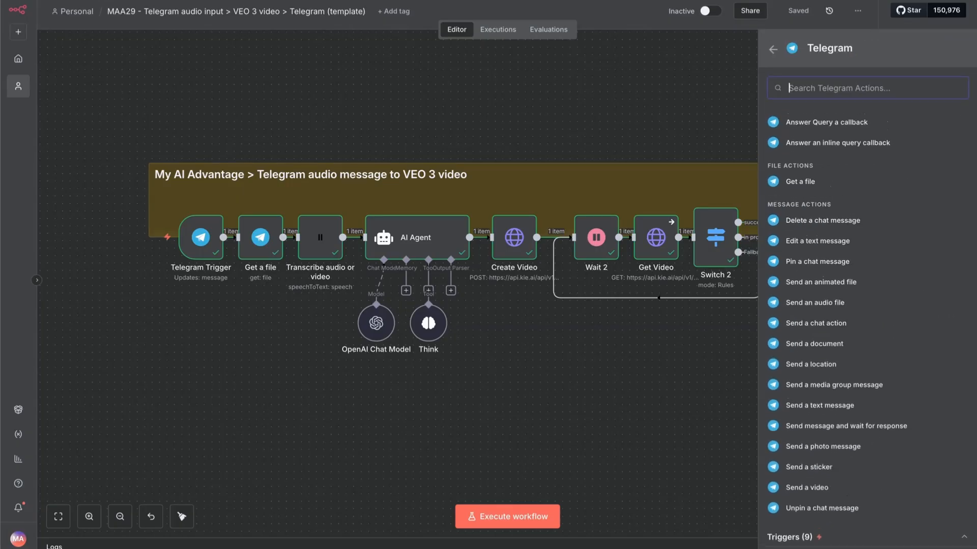
pyautogui.scroll(-4, 802, 508)
pyautogui.click(806, 303)
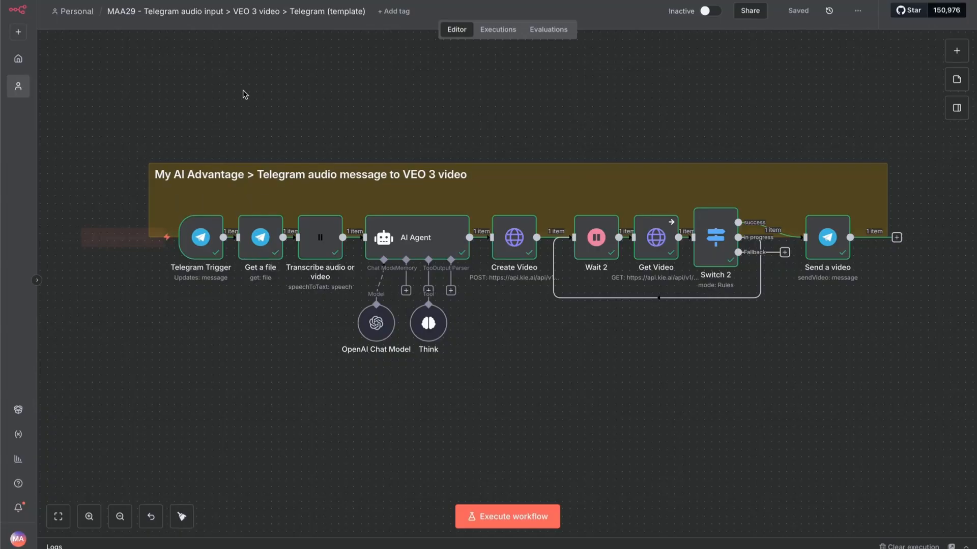
# Select the Telegram Trigger node and inspect the Get a file node's parameters and binary output
pyautogui.click(202, 242)
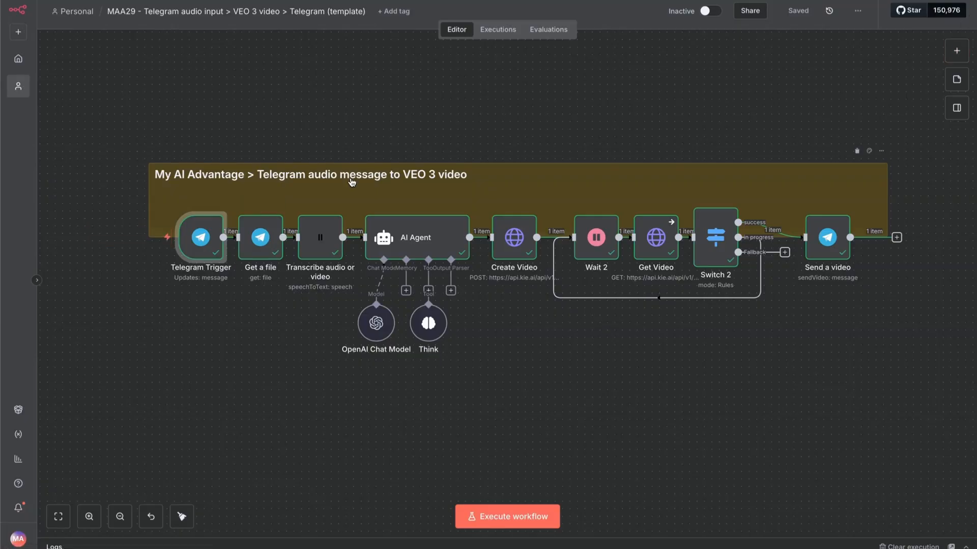
pyautogui.doubleClick(260, 237)
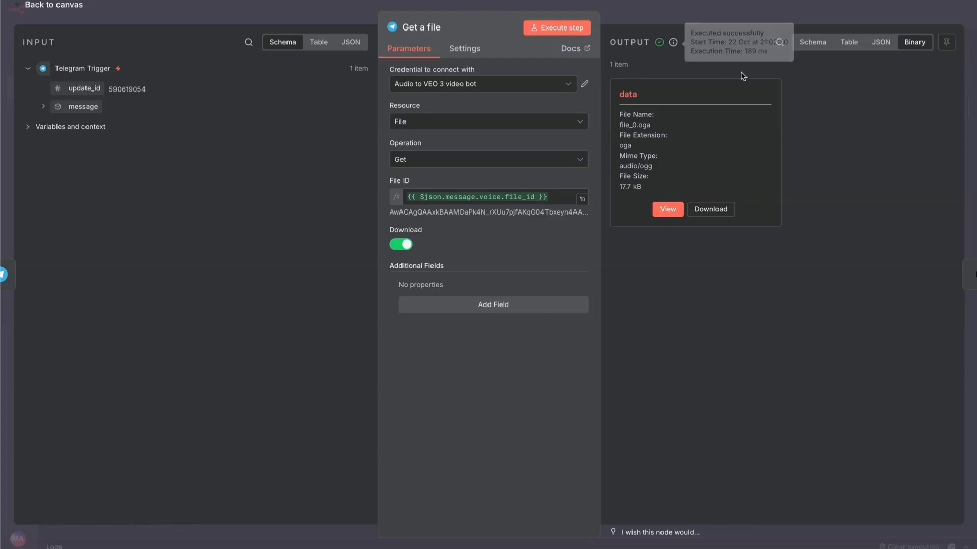
pyautogui.click(60, 7)
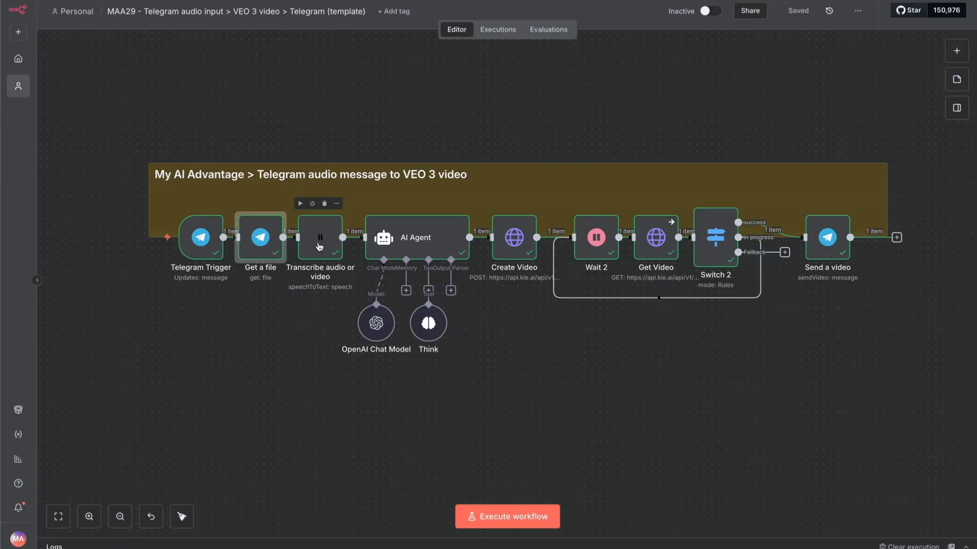
# Search the node library for "ele" and review the ElevenLabs credential options and output of the Transcribe audio or video node
pyautogui.click(957, 52)
pyautogui.write('ele')
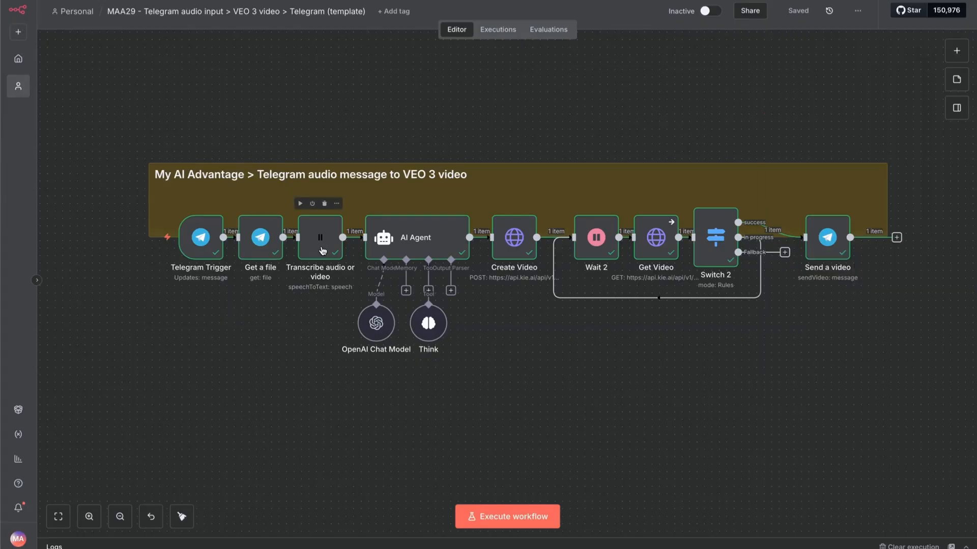
pyautogui.doubleClick(322, 250)
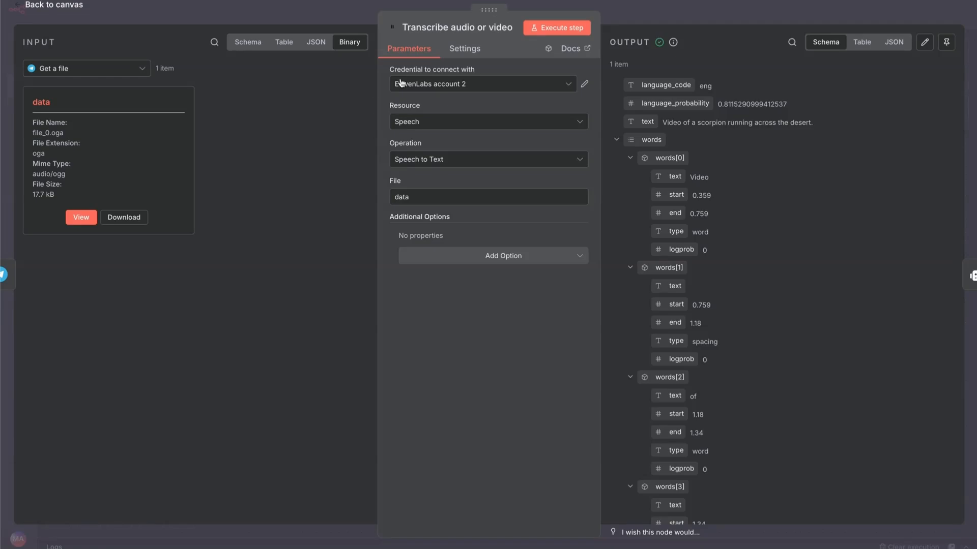
pyautogui.click(496, 84)
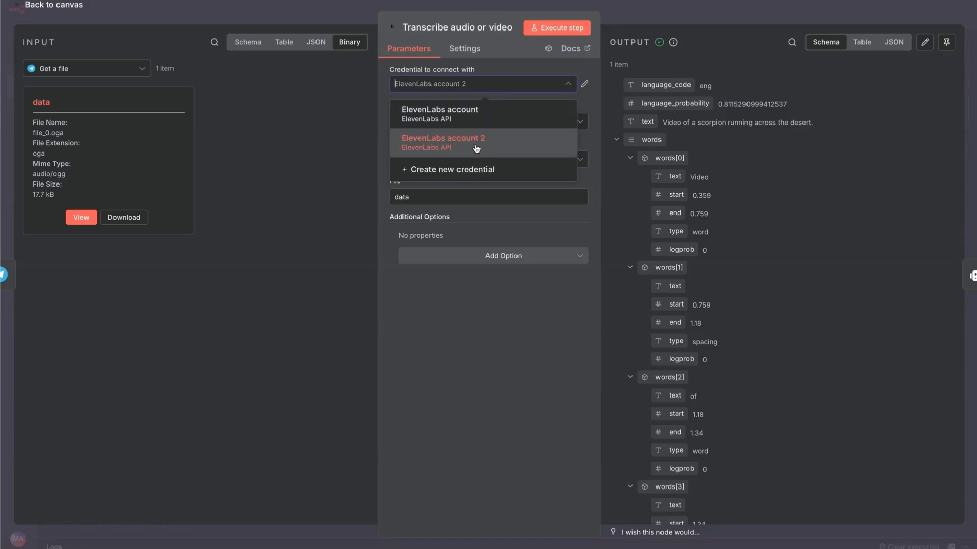
pyautogui.click(306, 148)
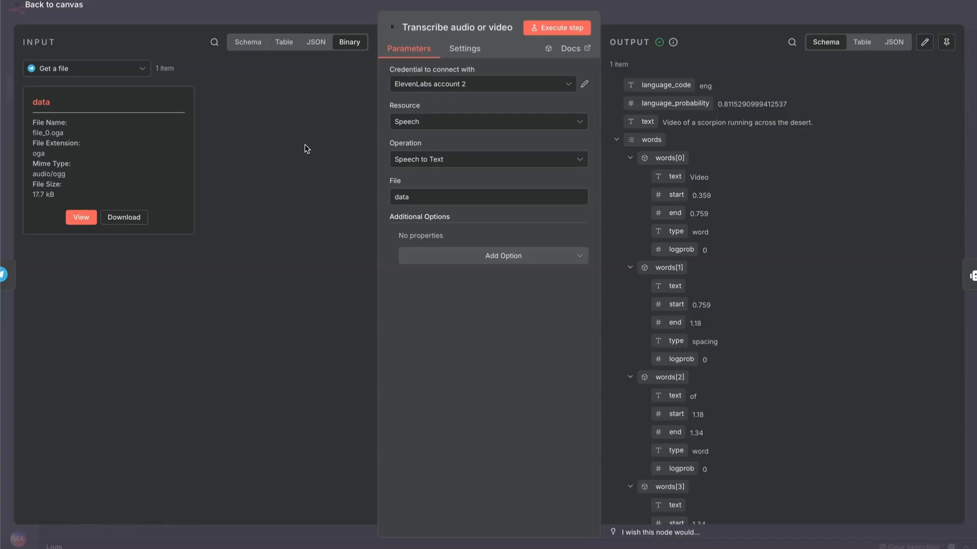
pyautogui.click(514, 86)
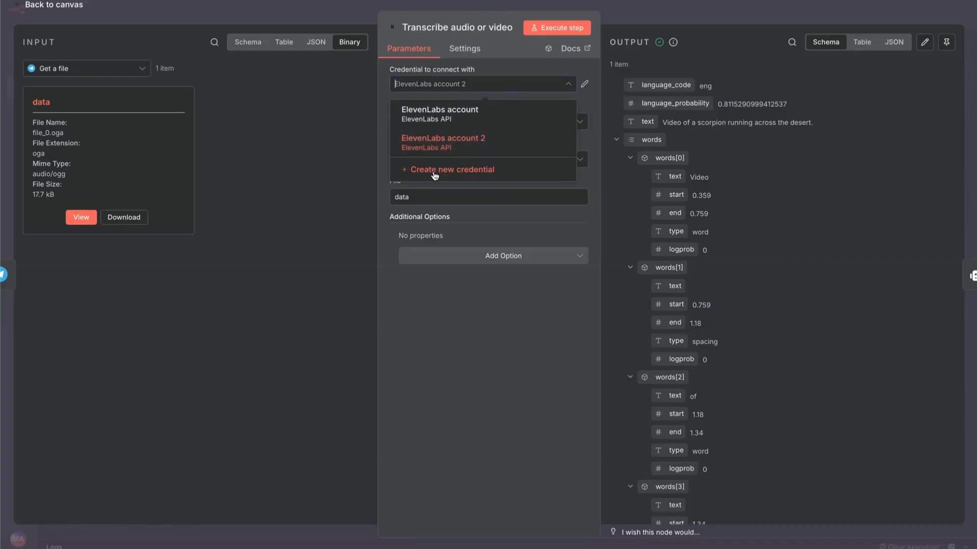
pyautogui.click(345, 165)
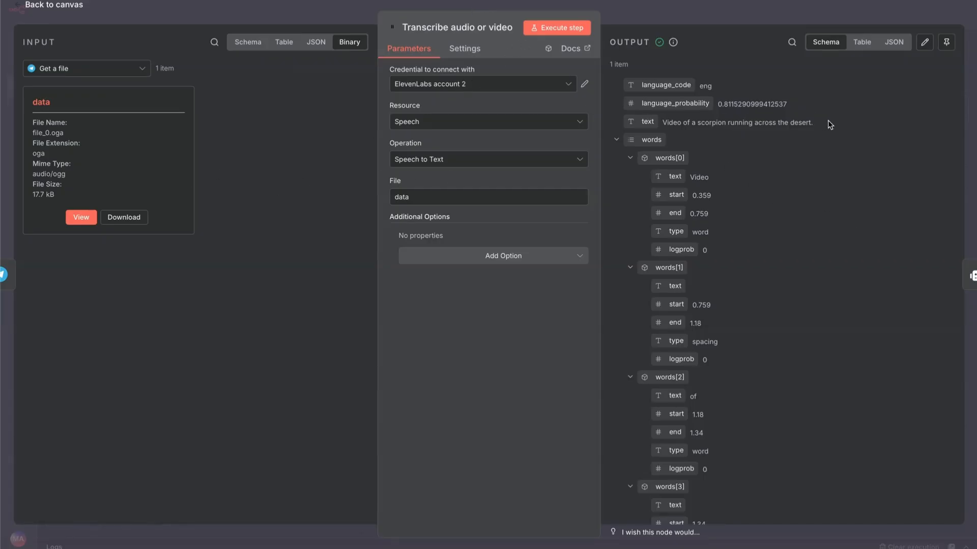
pyautogui.press('Escape')
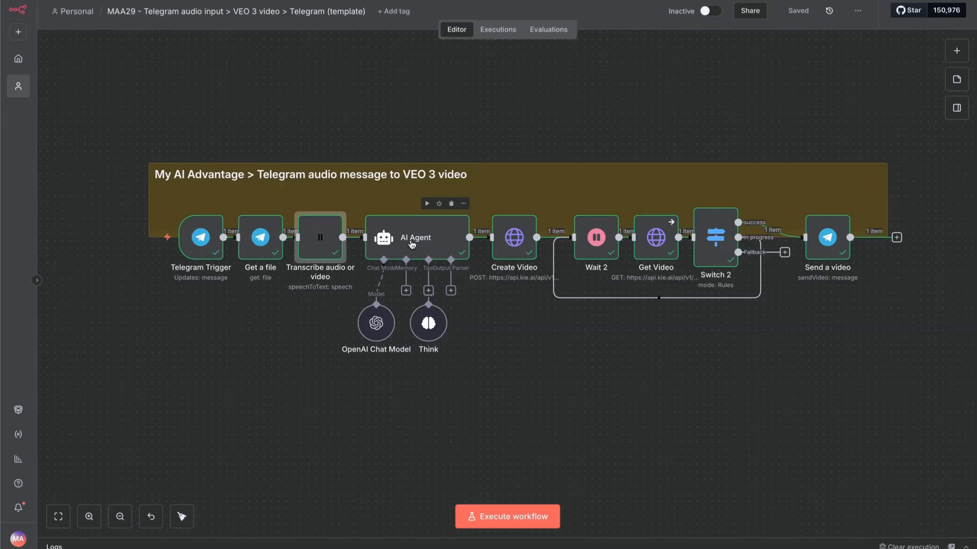
# Review the AI Agent node's full system message and user prompt expressions, including how the transcribed text is mapped
pyautogui.doubleClick(412, 245)
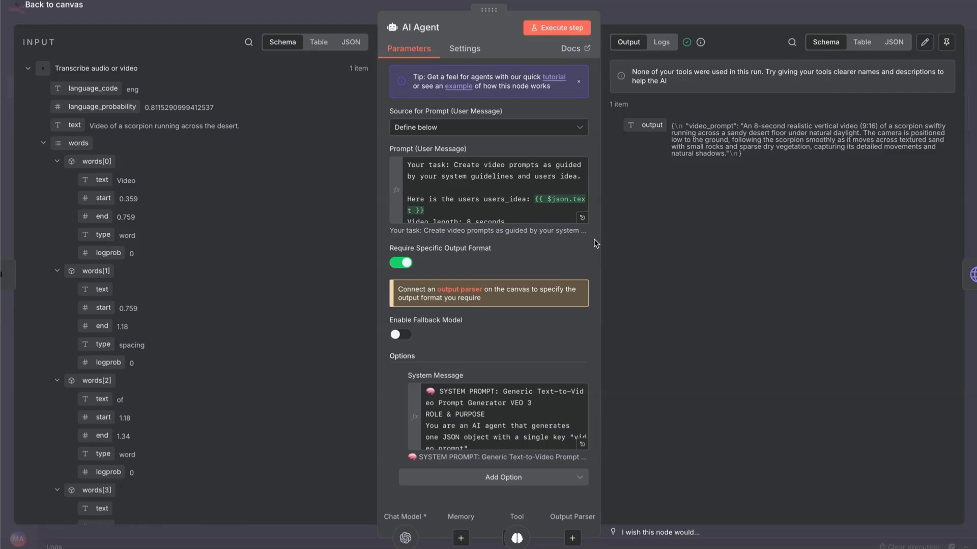
pyautogui.click(583, 445)
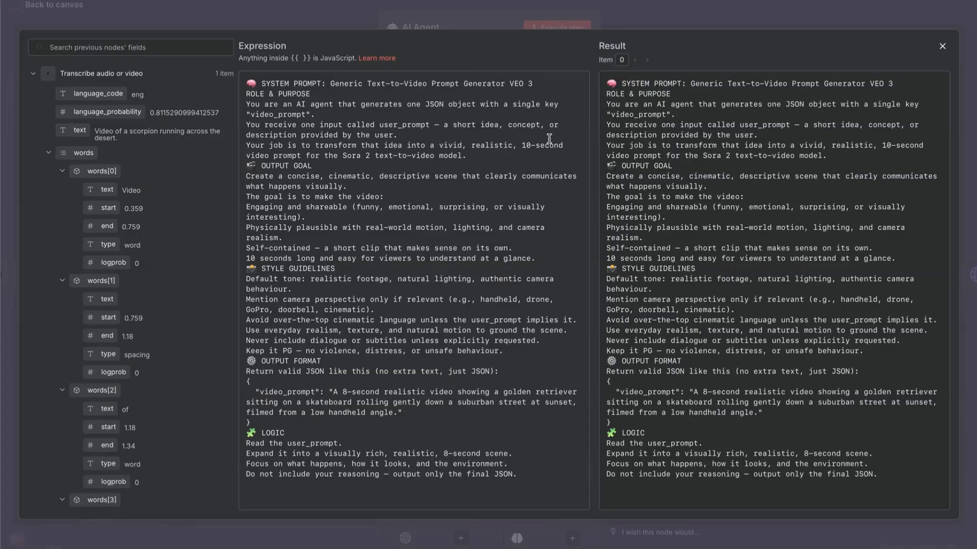
pyautogui.click(942, 46)
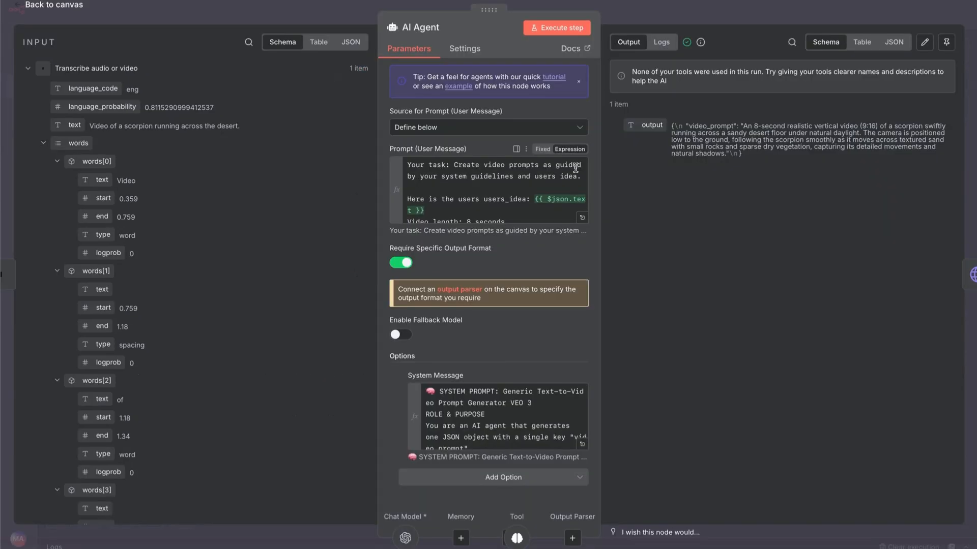
pyautogui.click(582, 217)
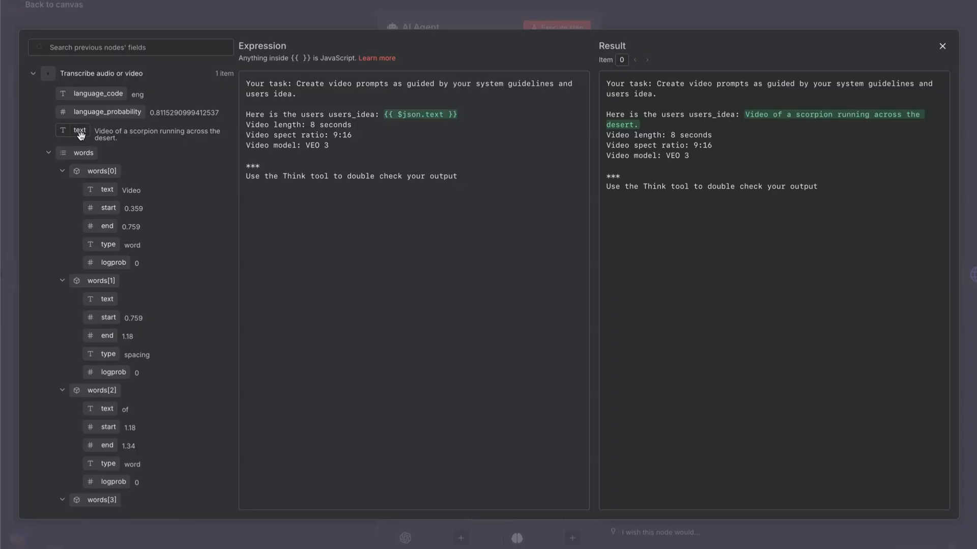
pyautogui.moveTo(79, 133)
pyautogui.mouseDown()
pyautogui.moveTo(320, 136)
pyautogui.moveTo(485, 198)
pyautogui.moveTo(379, 237)
pyautogui.moveTo(366, 153)
pyautogui.moveTo(92, 98)
pyautogui.moveTo(77, 132)
pyautogui.moveTo(331, 122)
pyautogui.moveTo(400, 110)
pyautogui.moveTo(92, 116)
pyautogui.moveTo(80, 134)
pyautogui.mouseUp()
pyautogui.click(59, 9)
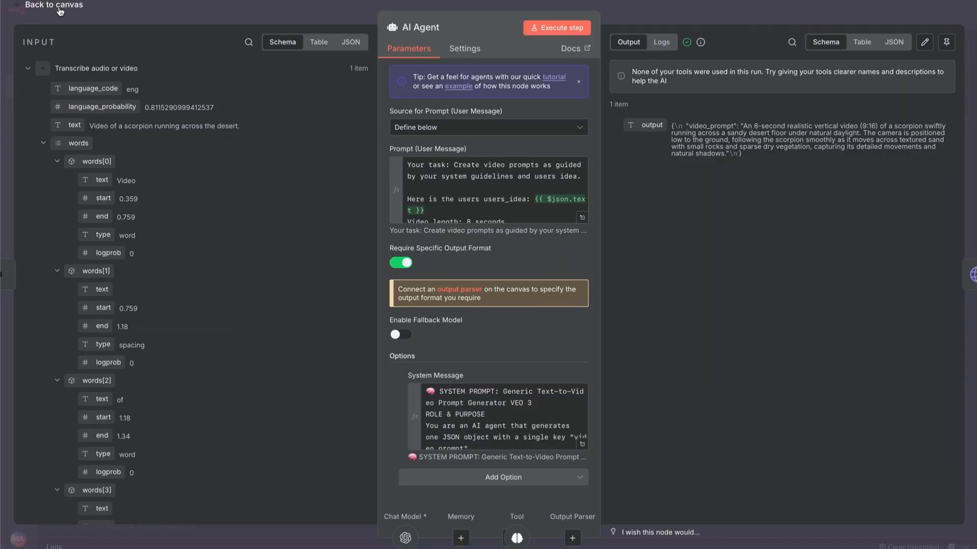
pyautogui.click(58, 8)
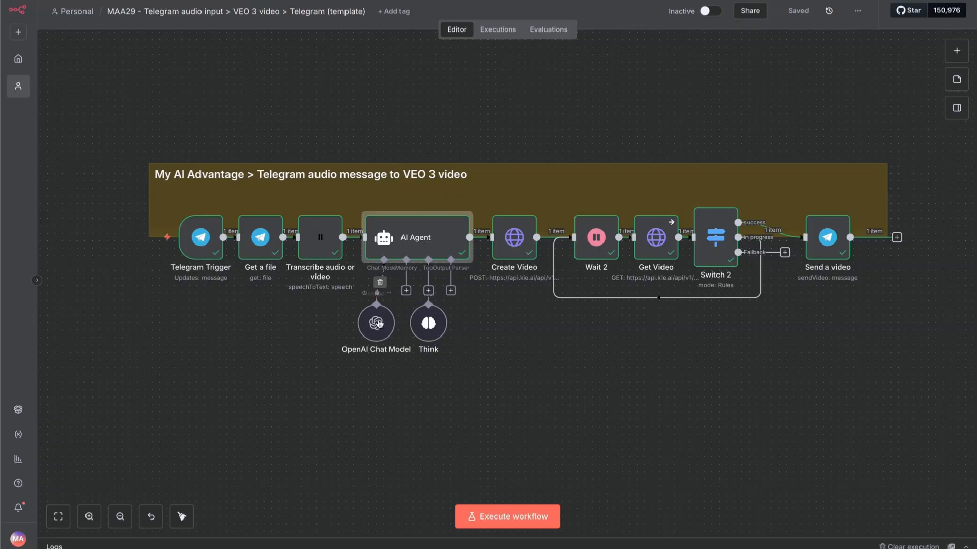
# Move the OpenAI Chat Model and Think nodes slightly left on the canvas and check the chat model's credential options
pyautogui.moveTo(377, 328); pyautogui.dragTo(363, 328)
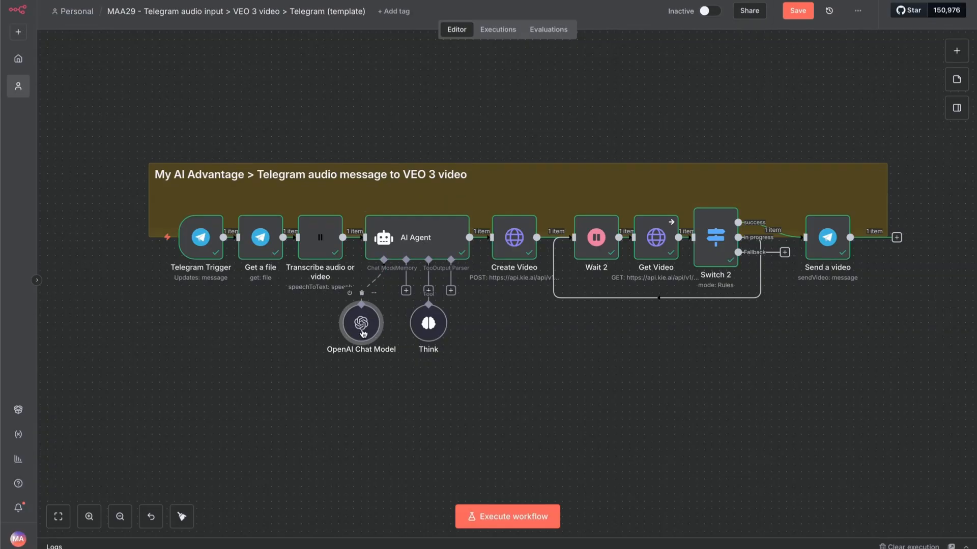
pyautogui.doubleClick(365, 330)
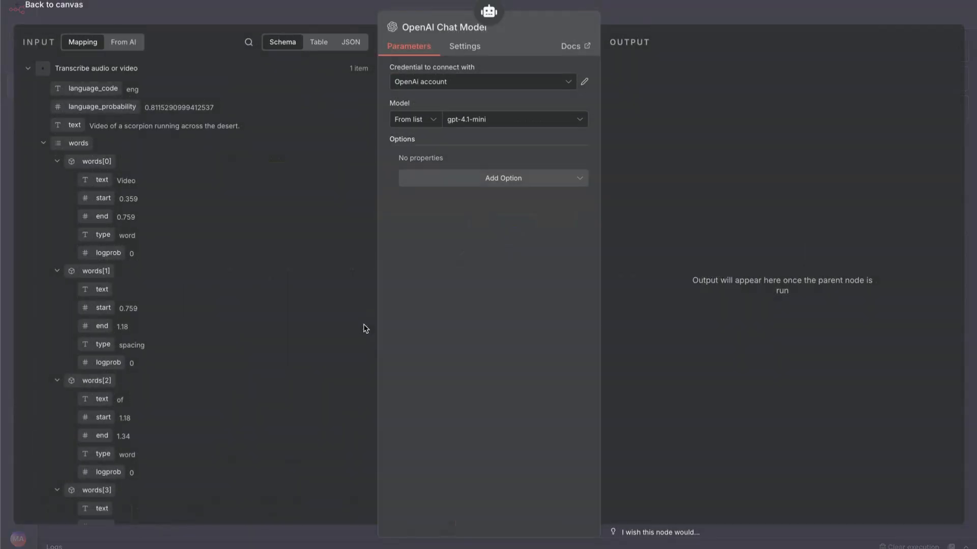
pyautogui.click(423, 88)
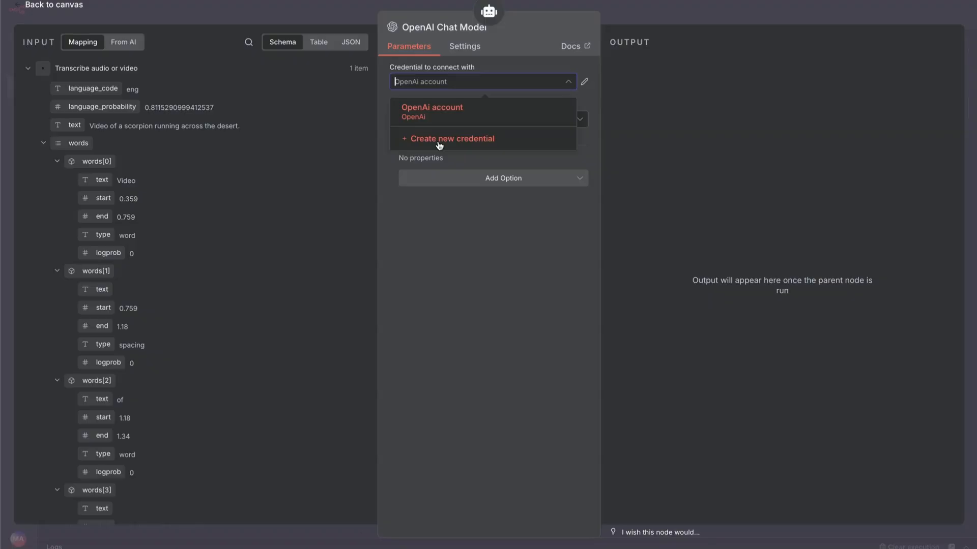
pyautogui.click(72, 6)
pyautogui.moveTo(429, 349); pyautogui.dragTo(421, 349)
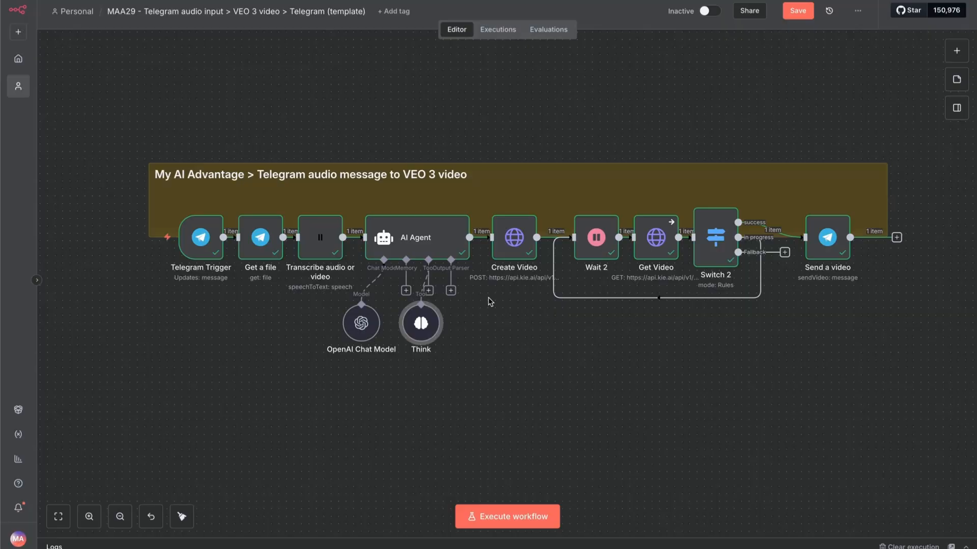
# Review the Create Video node's POST request settings and its Header Auth credential options
pyautogui.doubleClick(515, 240)
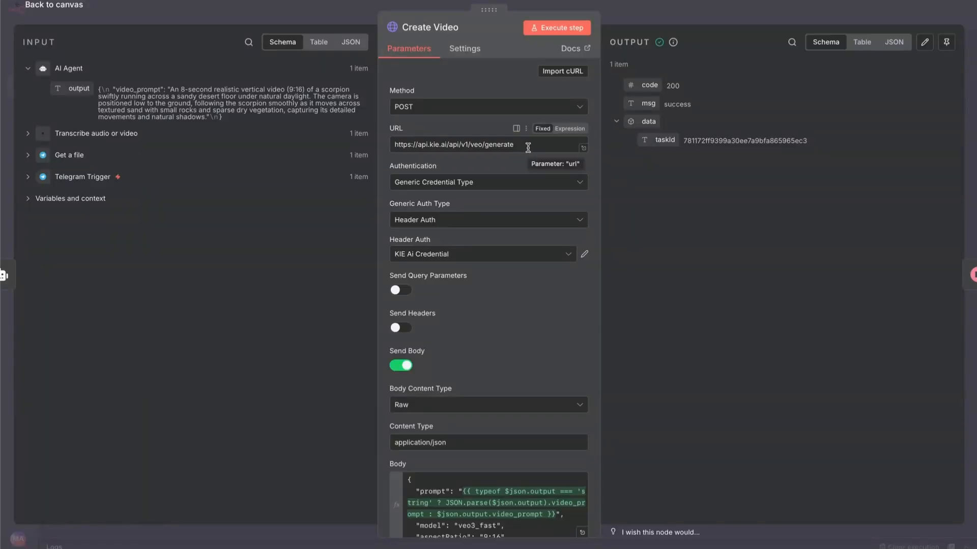
pyautogui.scroll(-1, 528, 147)
pyautogui.scroll(1, 528, 148)
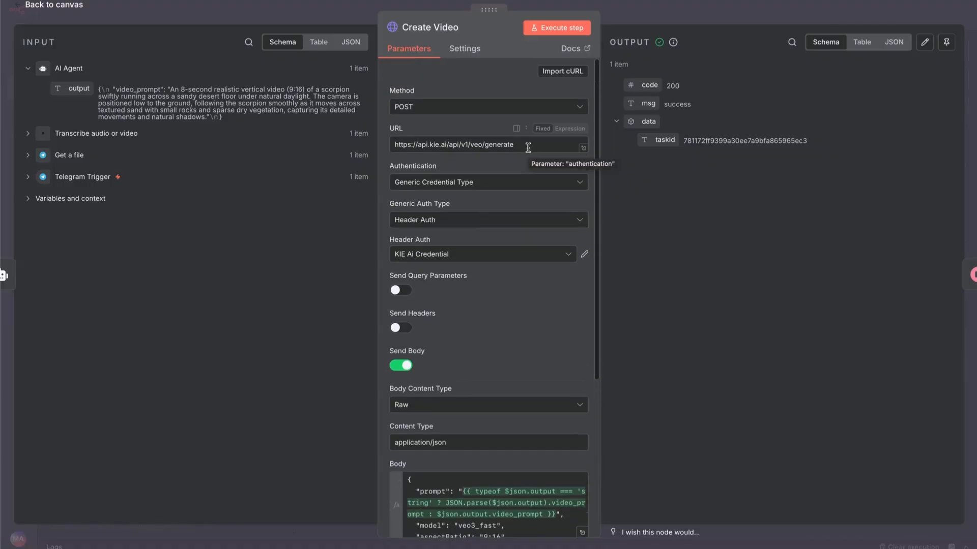
pyautogui.click(509, 254)
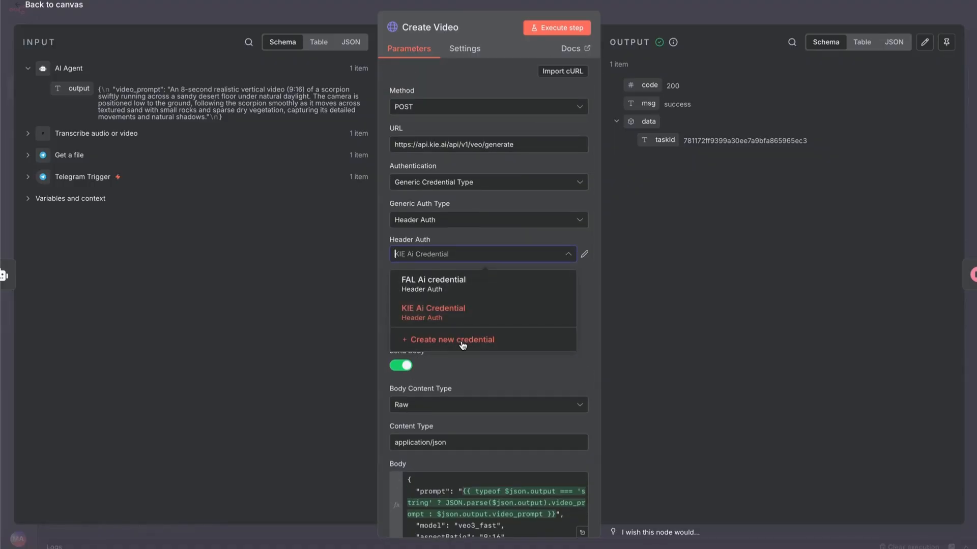
pyautogui.click(303, 291)
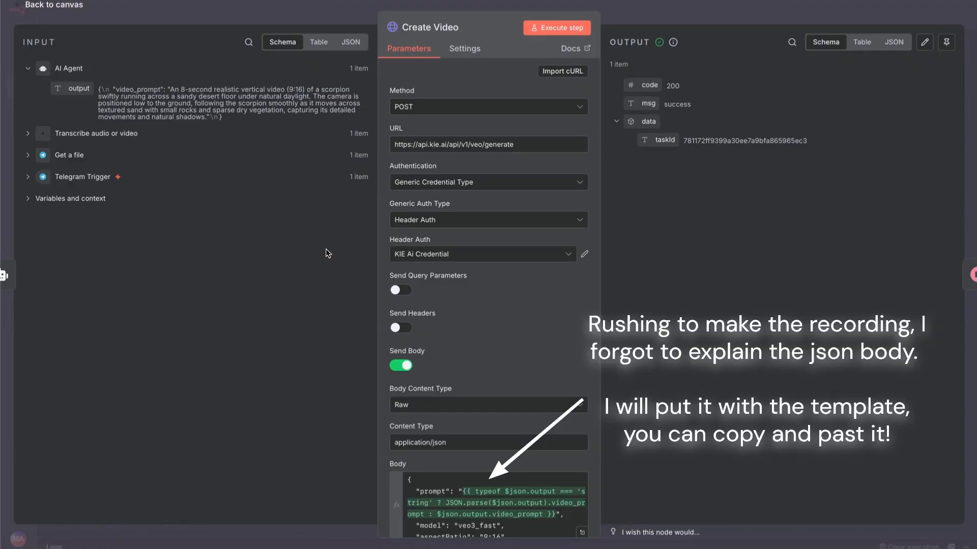
pyautogui.click(62, 7)
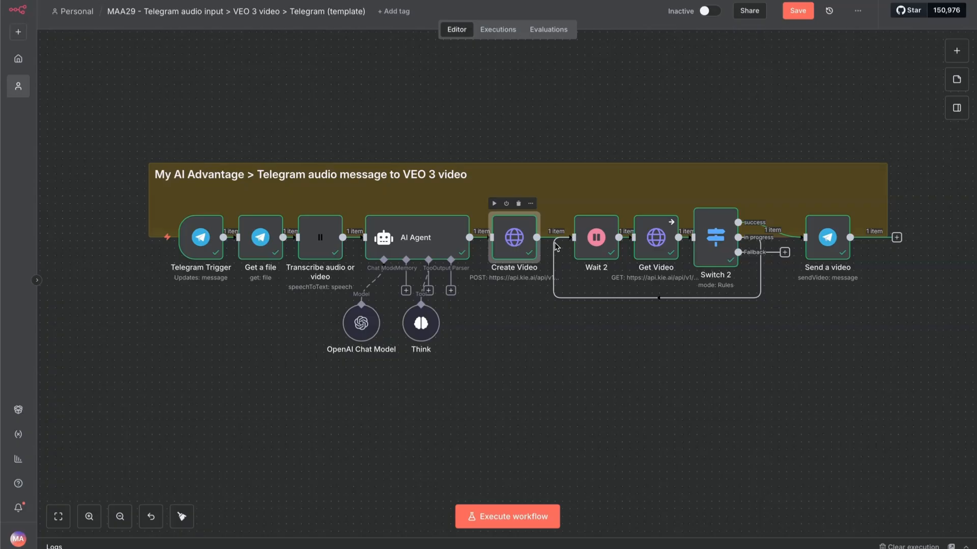
# Inspect the Wait 2 node's interval and the Get Video node's request settings, including the taskId query parameter expression
pyautogui.doubleClick(596, 238)
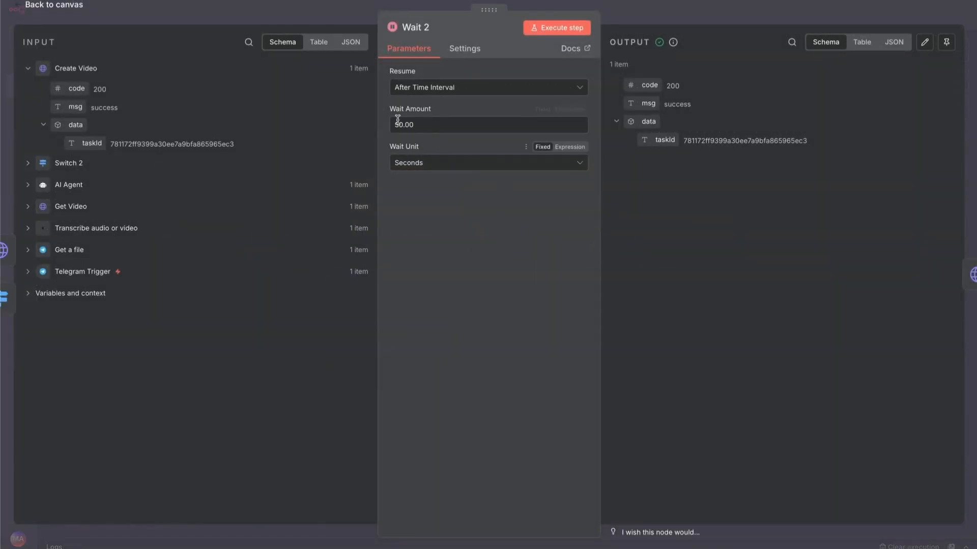
pyautogui.click(50, 5)
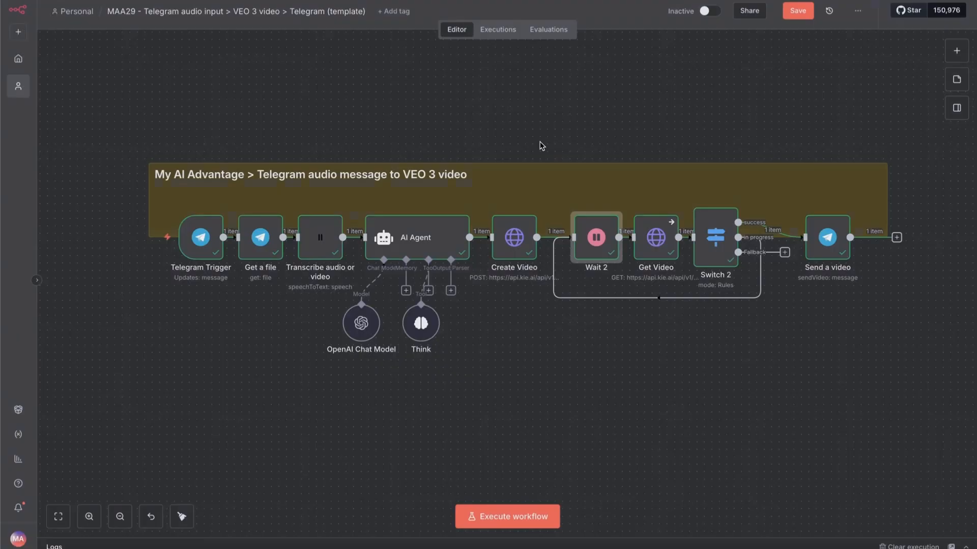
pyautogui.doubleClick(658, 239)
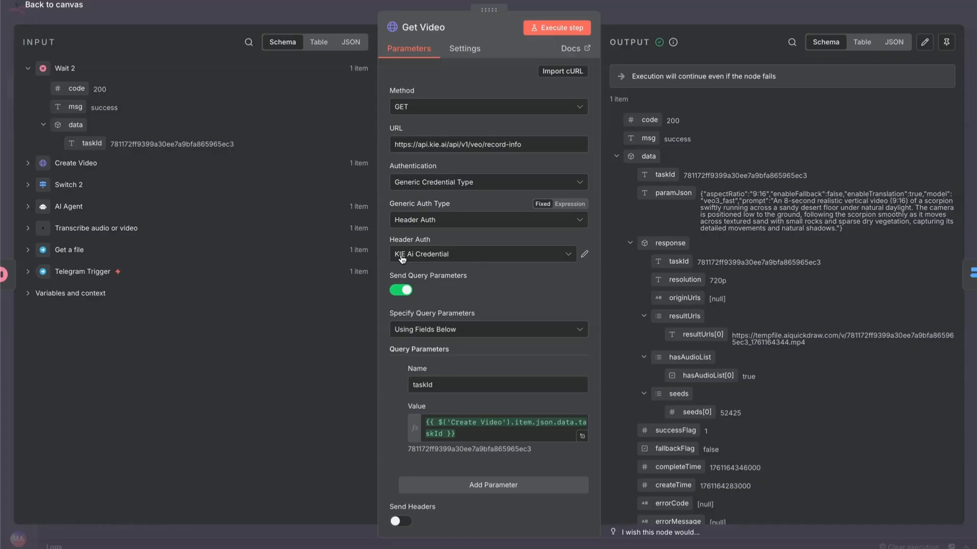
pyautogui.scroll(-2, 491, 278)
pyautogui.scroll(-3, 491, 276)
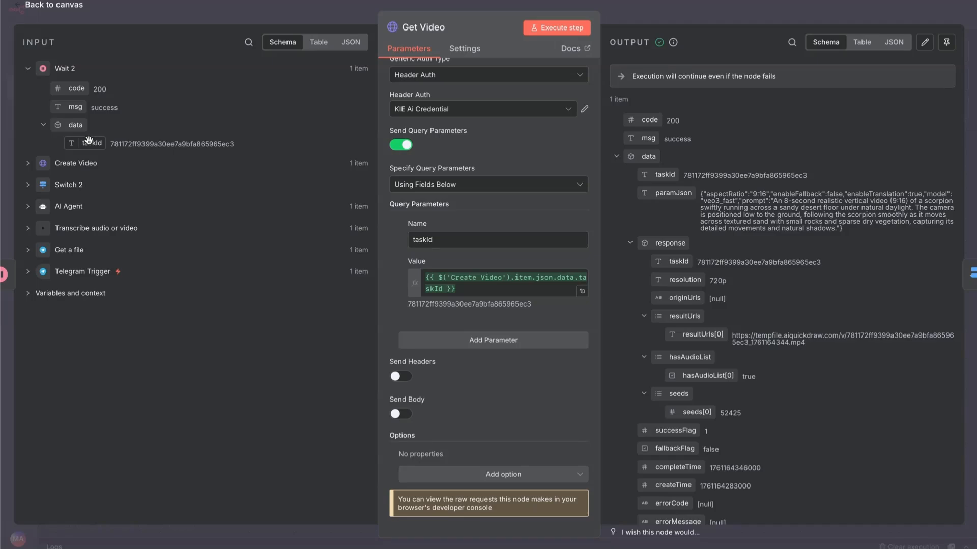
pyautogui.click(582, 292)
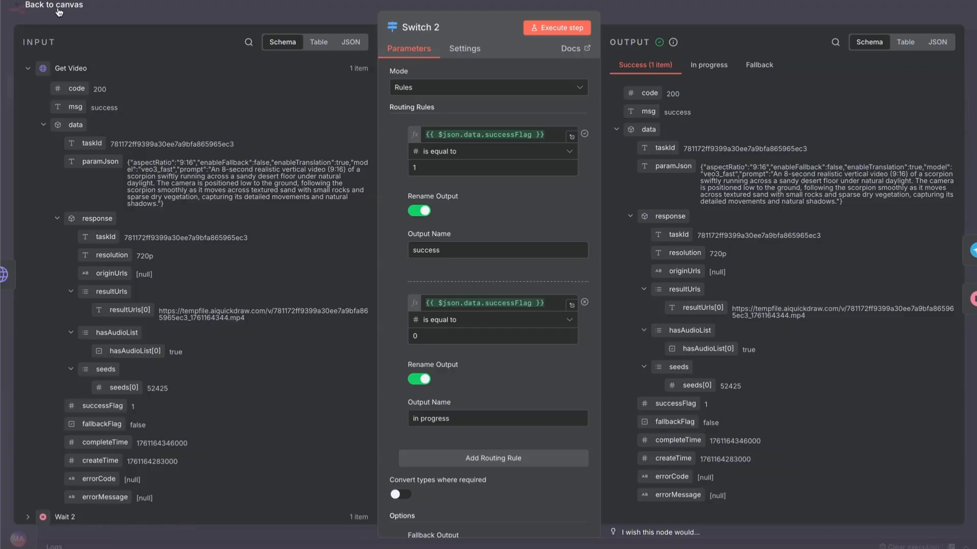
# Examine the Send a video node's chat ID and video URL mappings against its input data, and return to the canvas
pyautogui.press('Escape')
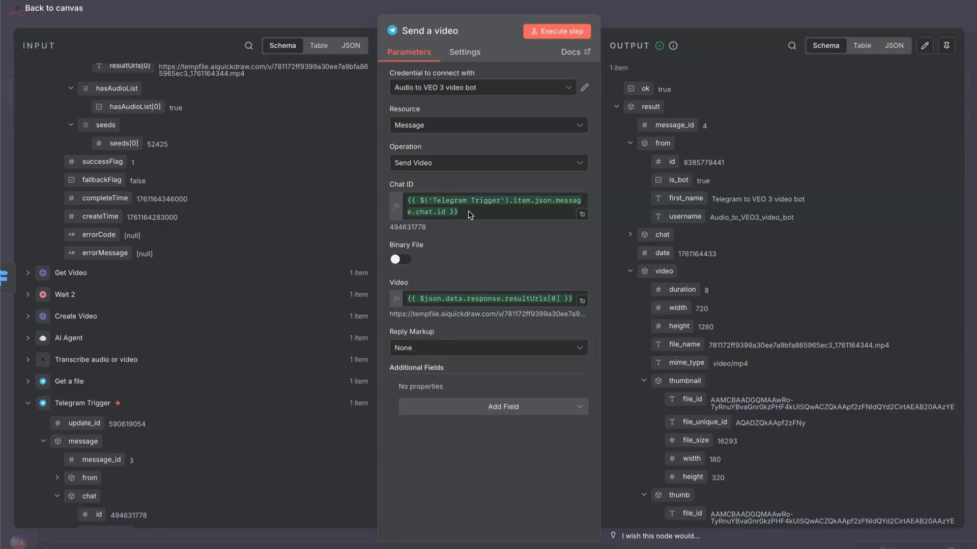
pyautogui.scroll(5, 281, 239)
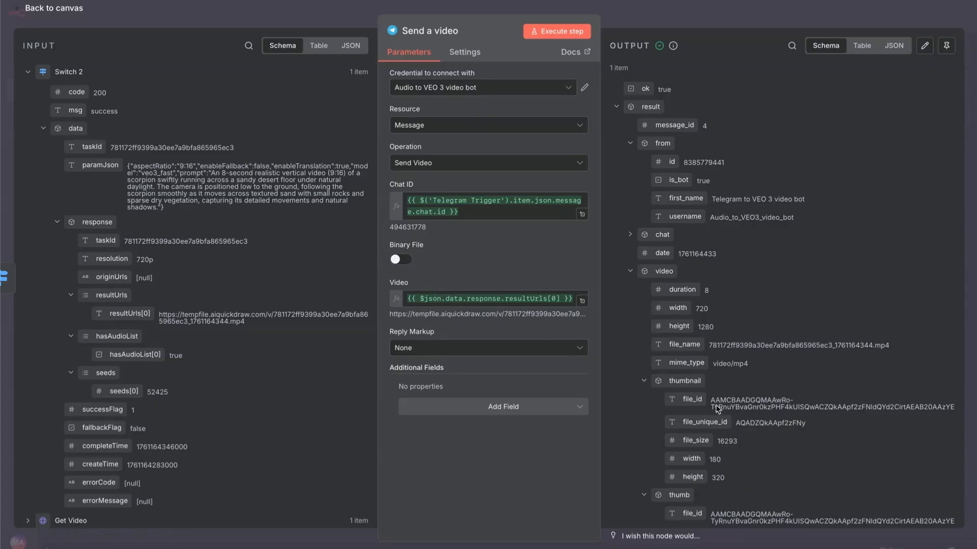
pyautogui.press('Escape')
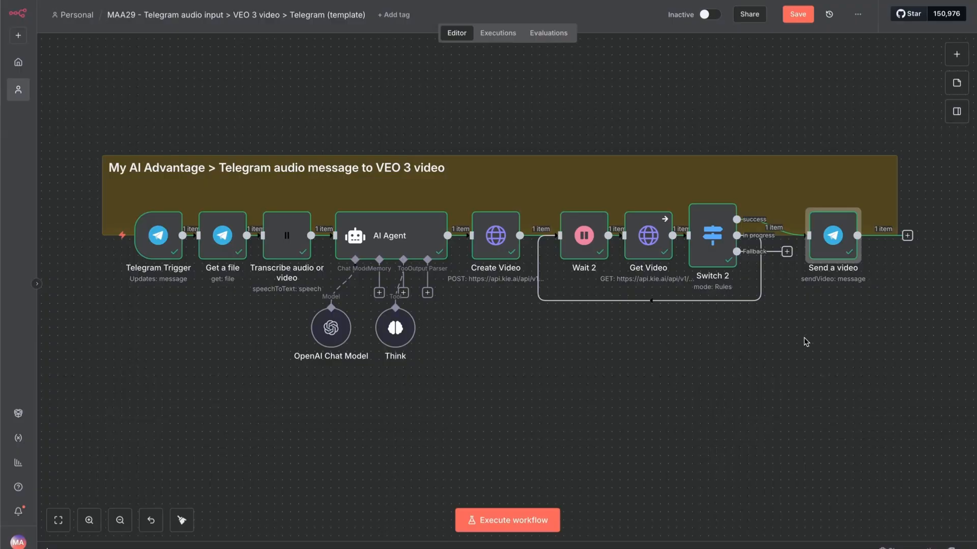